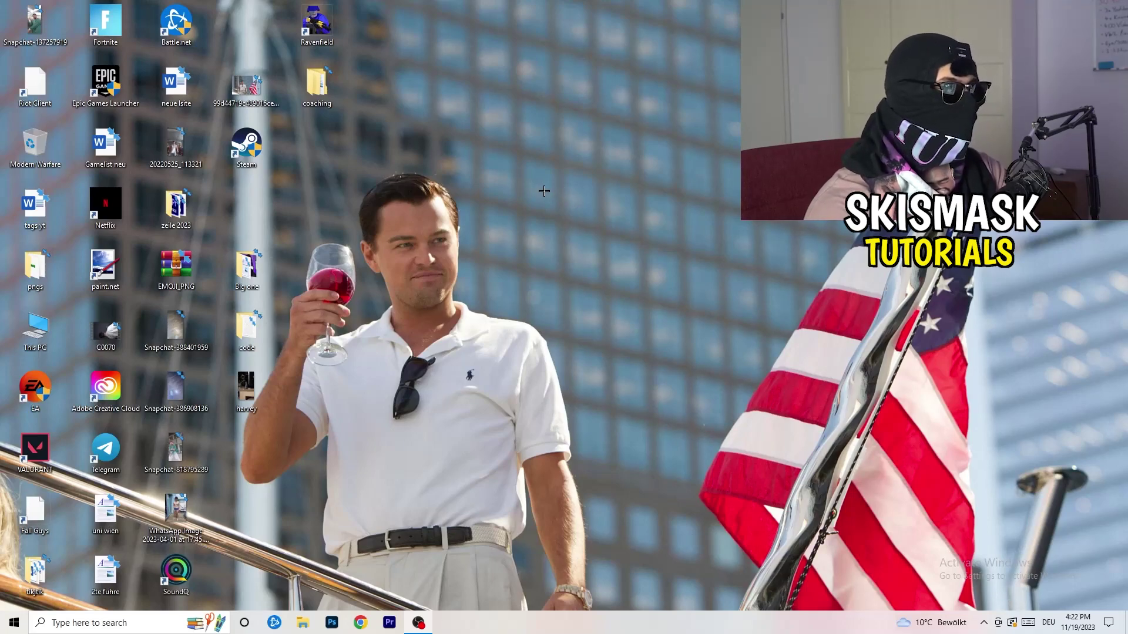
Open Task Manager's performance view and launch Resource Monitor from it in a maximized window.
drag(570, 630, 516, 629)
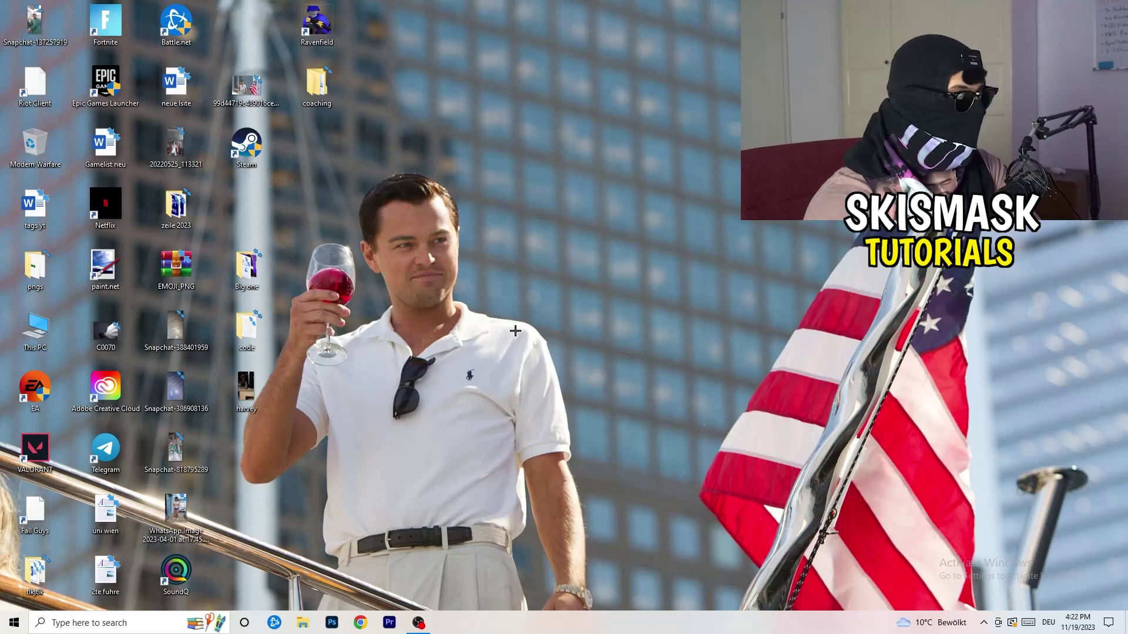
right_click(545, 630)
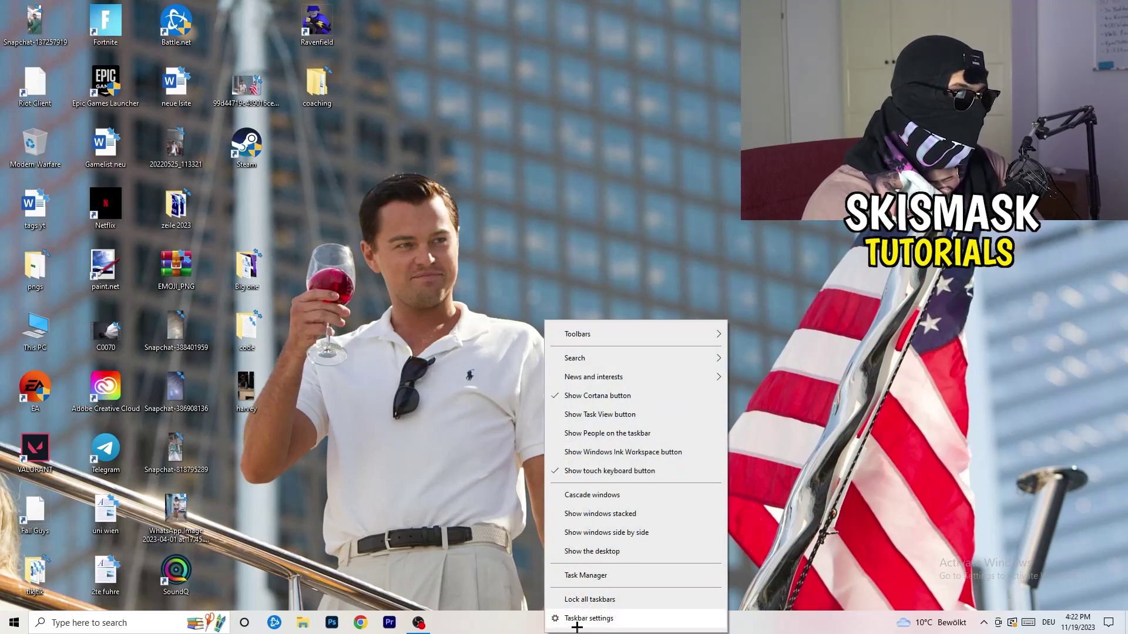
click(585, 576)
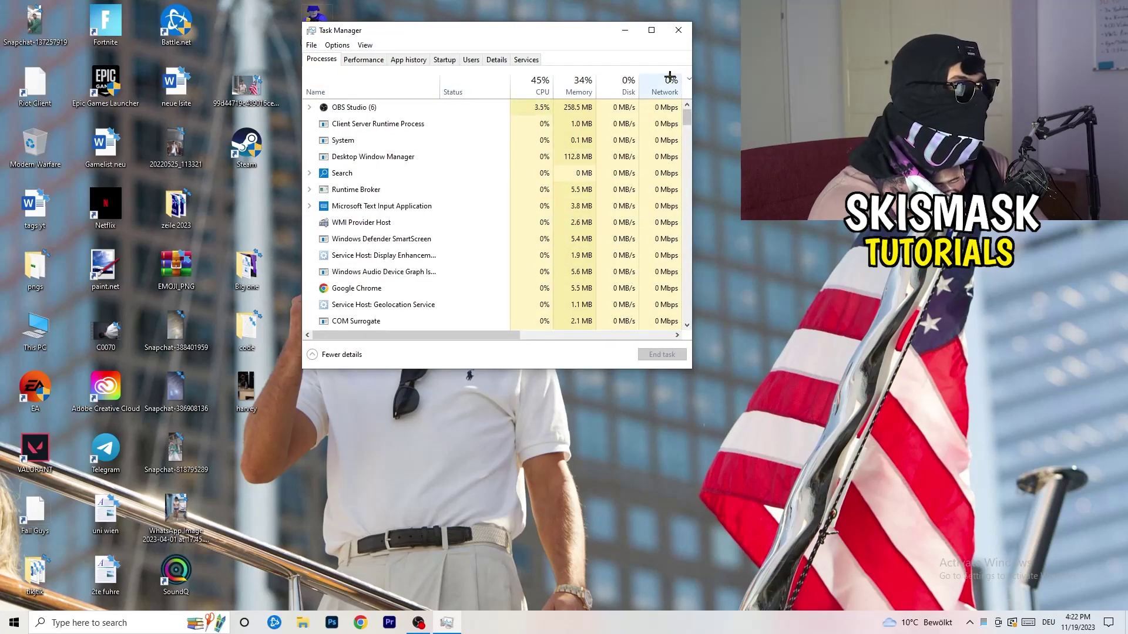
click(656, 42)
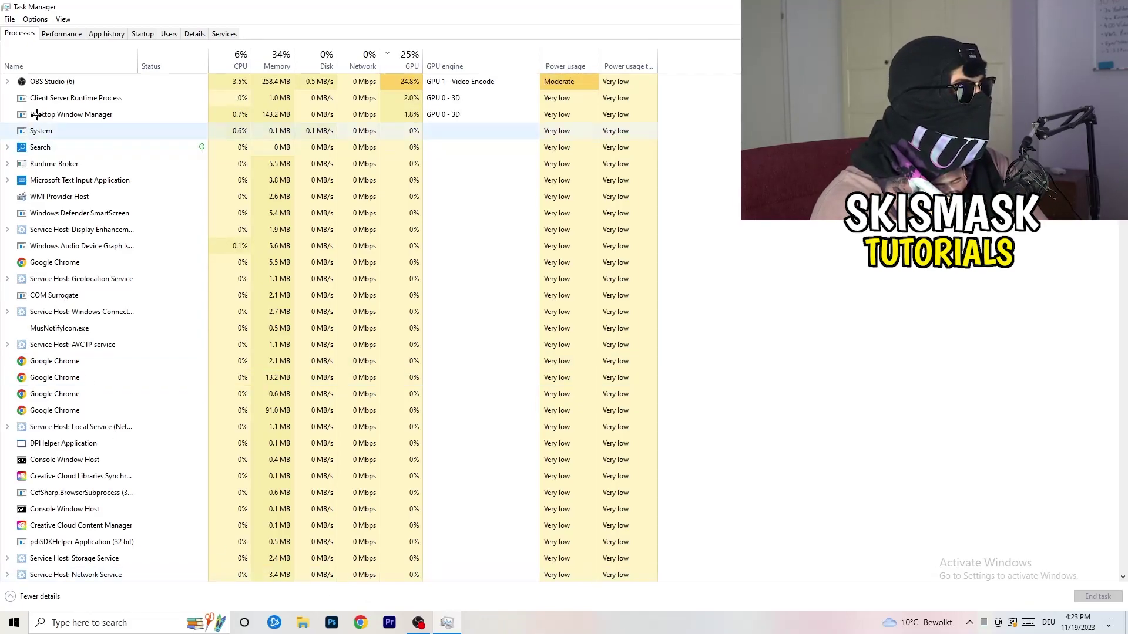
click(69, 34)
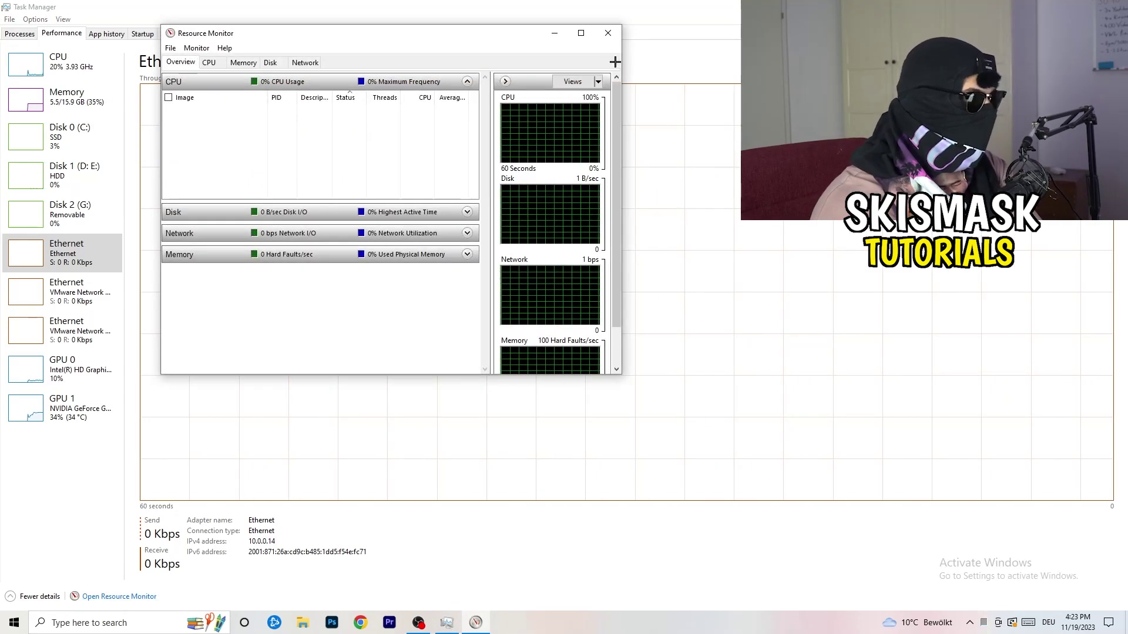
click(578, 30)
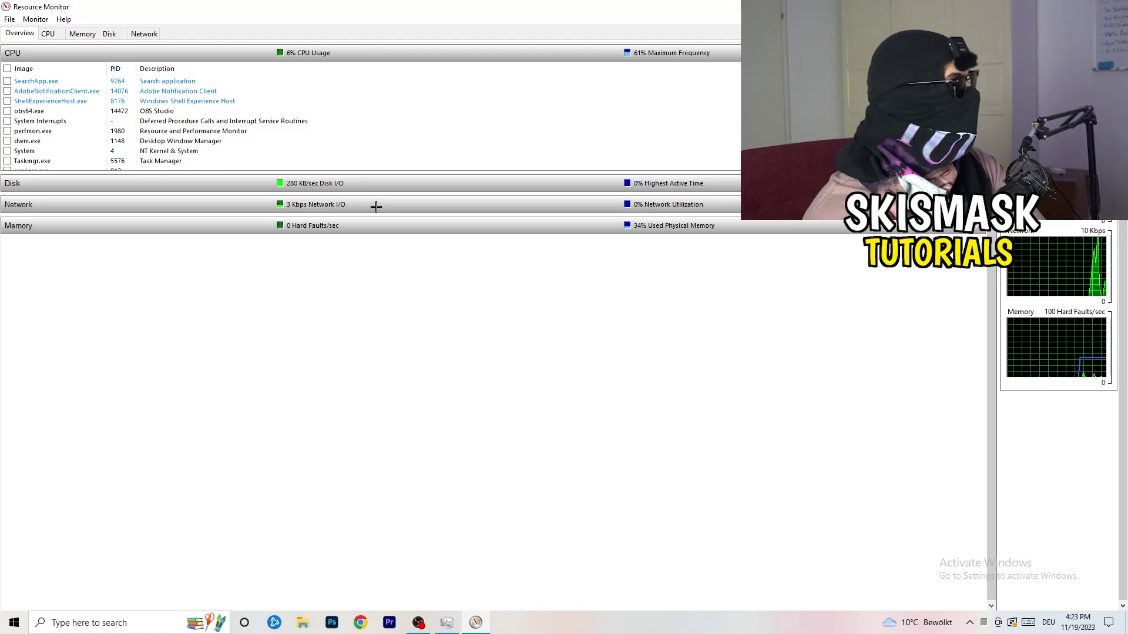
Look through the running processes in Resource Monitor's CPU overview and bring up the process options for conhost.exe.
scroll(329, 122, down, 3)
scroll(324, 123, down, 5)
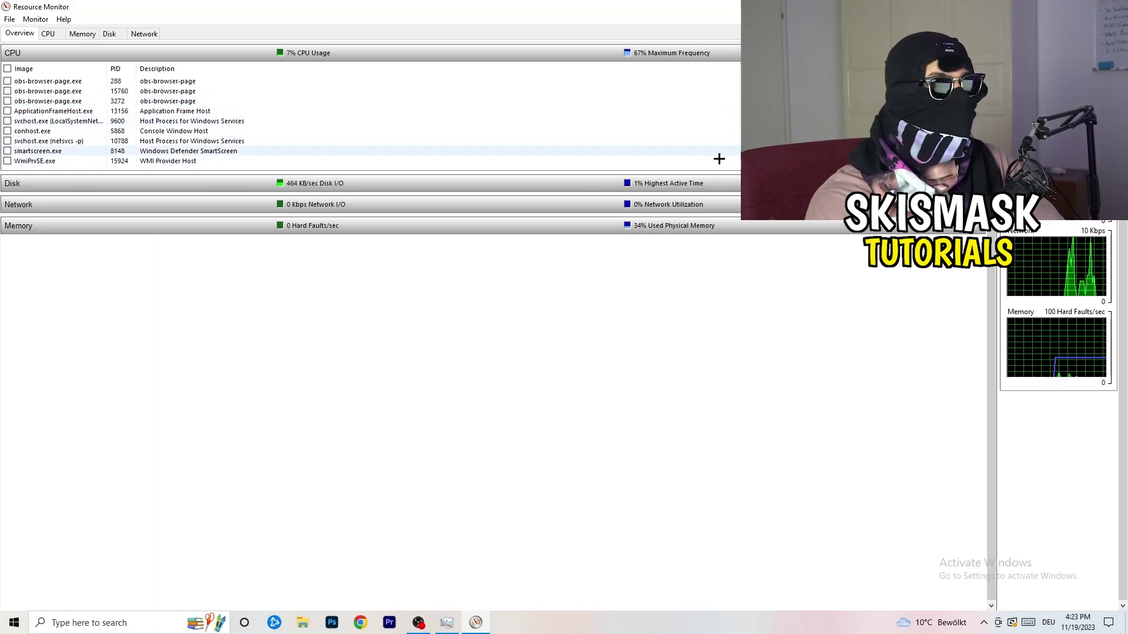
right_click(670, 131)
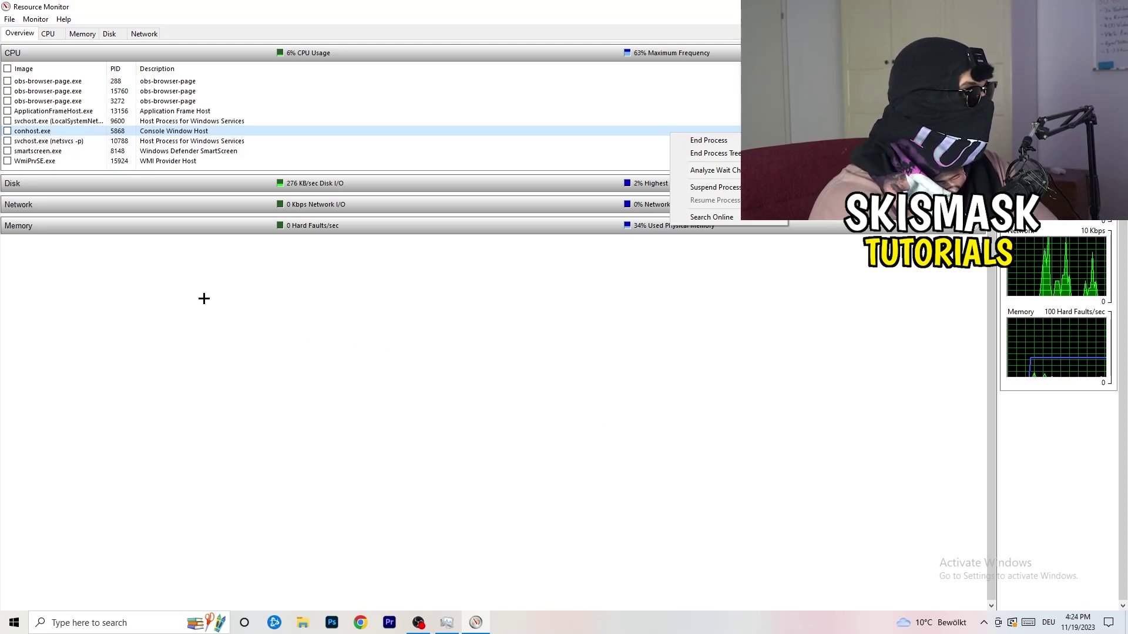
Review the processes with network activity against the overview, and close Resource Monitor and Task Manager.
click(144, 33)
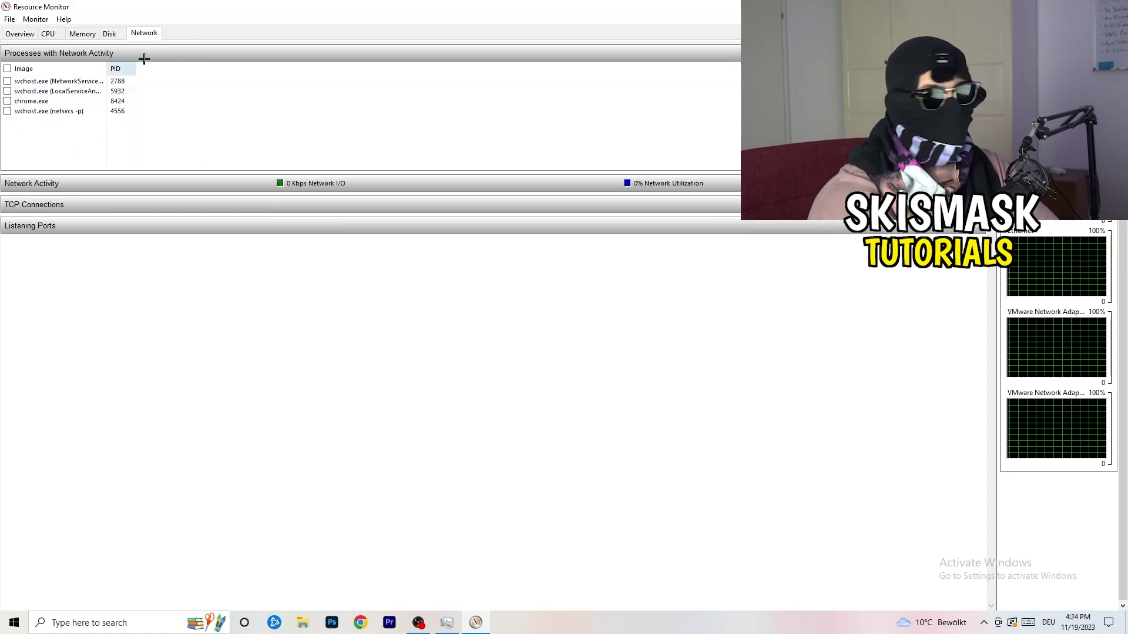
click(19, 34)
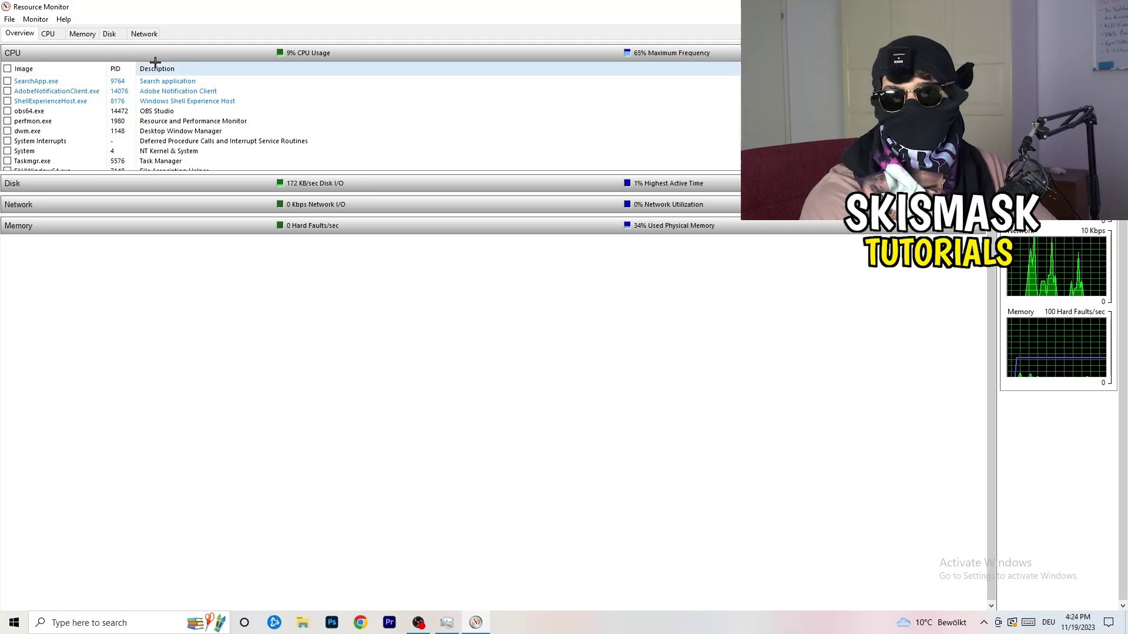
click(144, 34)
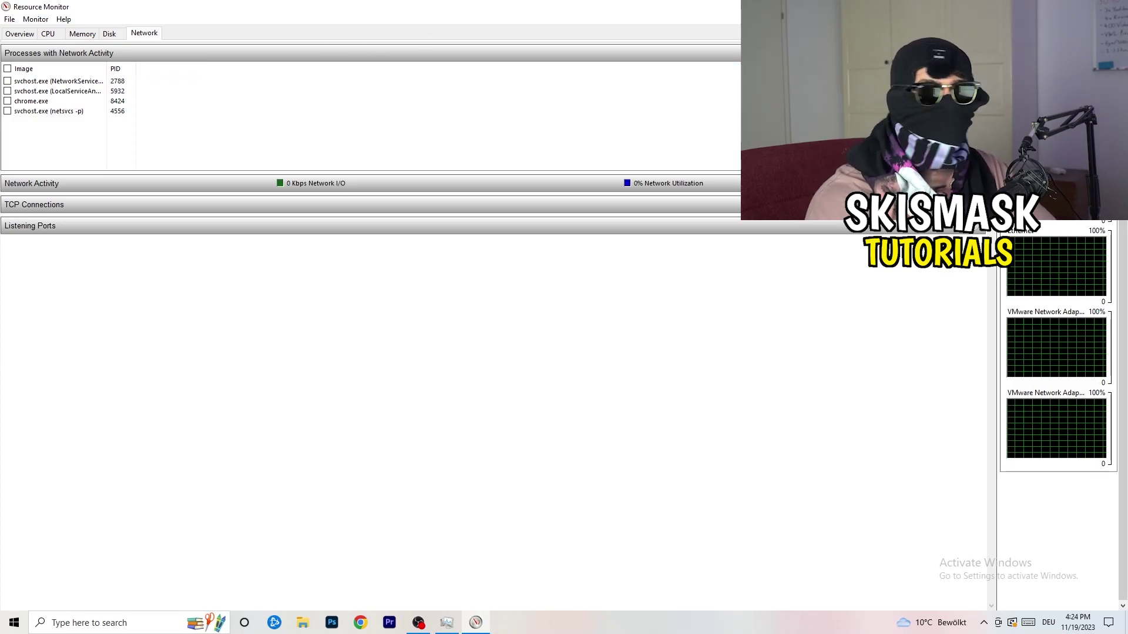
key(alt+F4)
key(alt+F4)
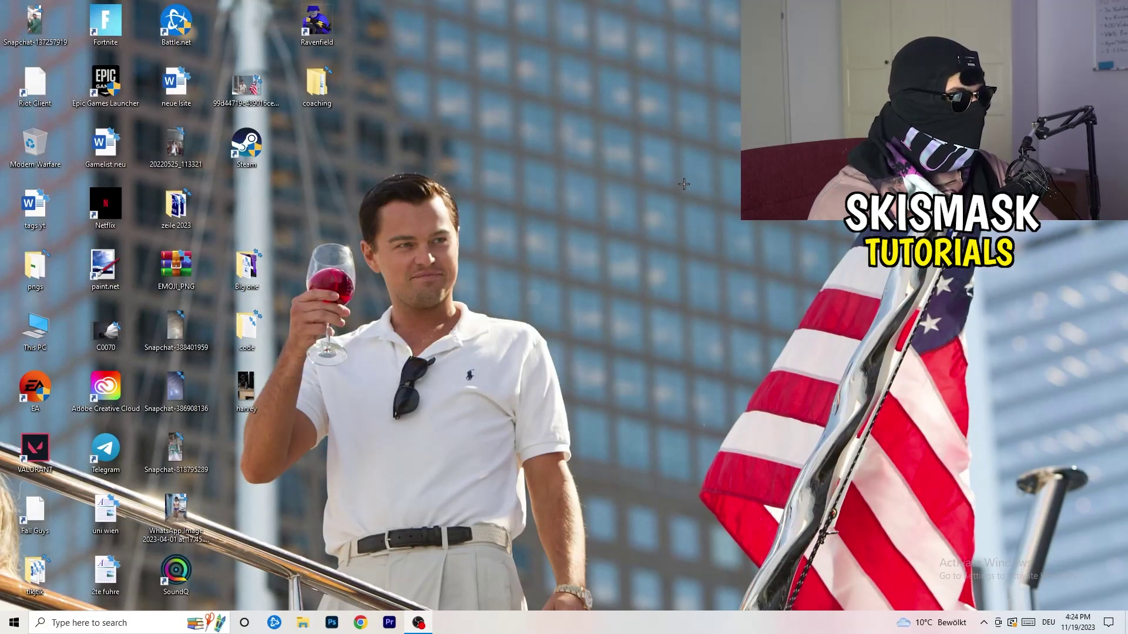
Open the Network & Internet status page in Windows Settings.
click(14, 623)
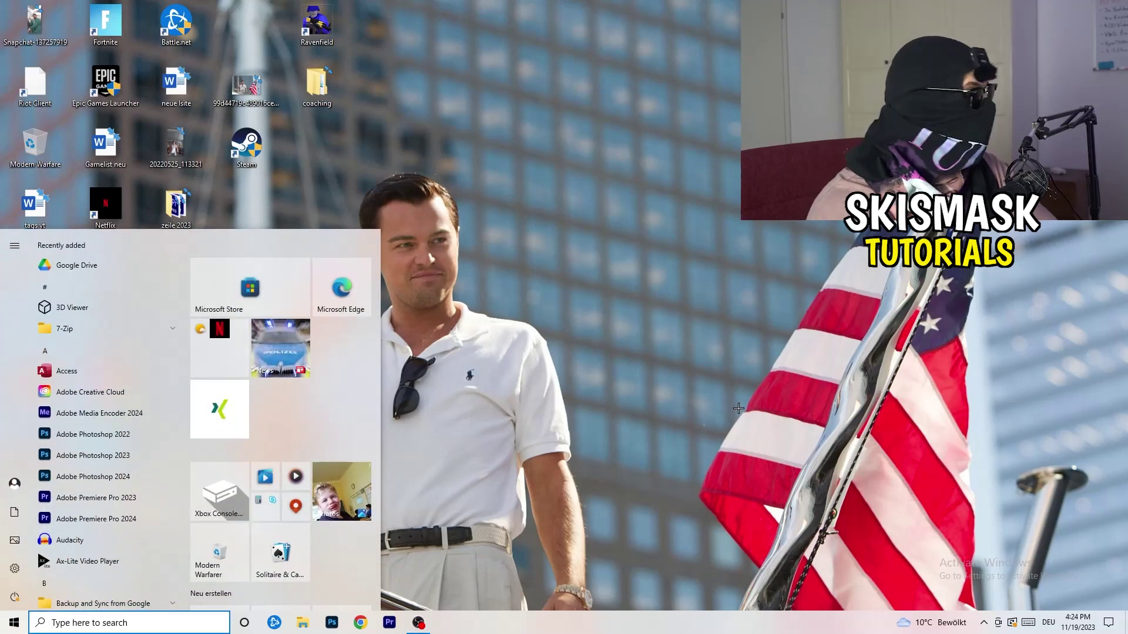
click(15, 568)
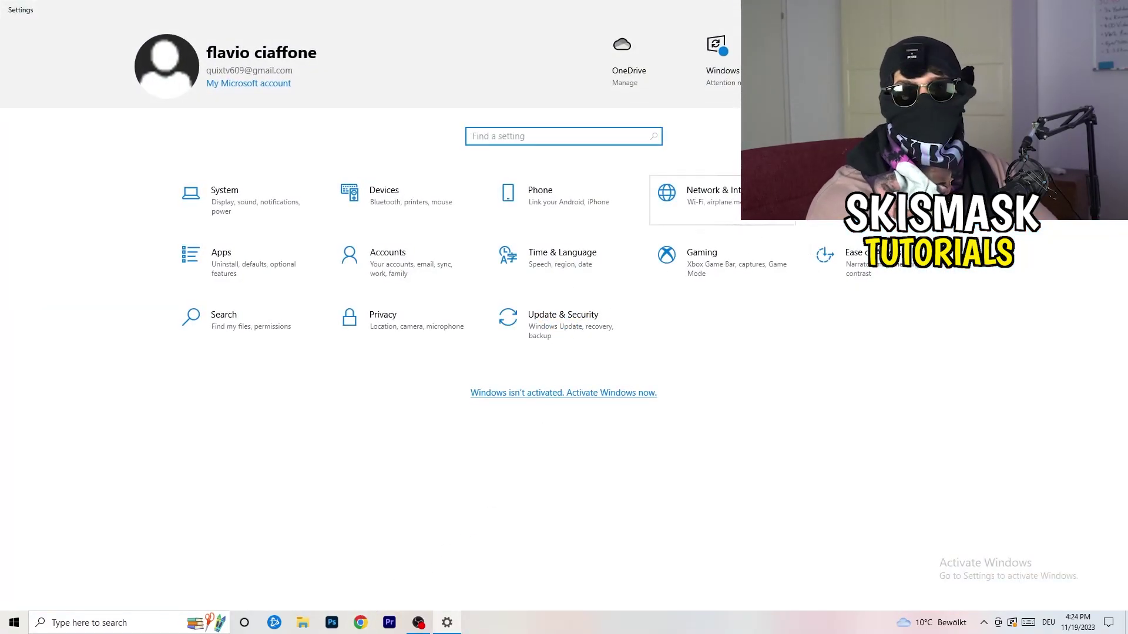
click(764, 202)
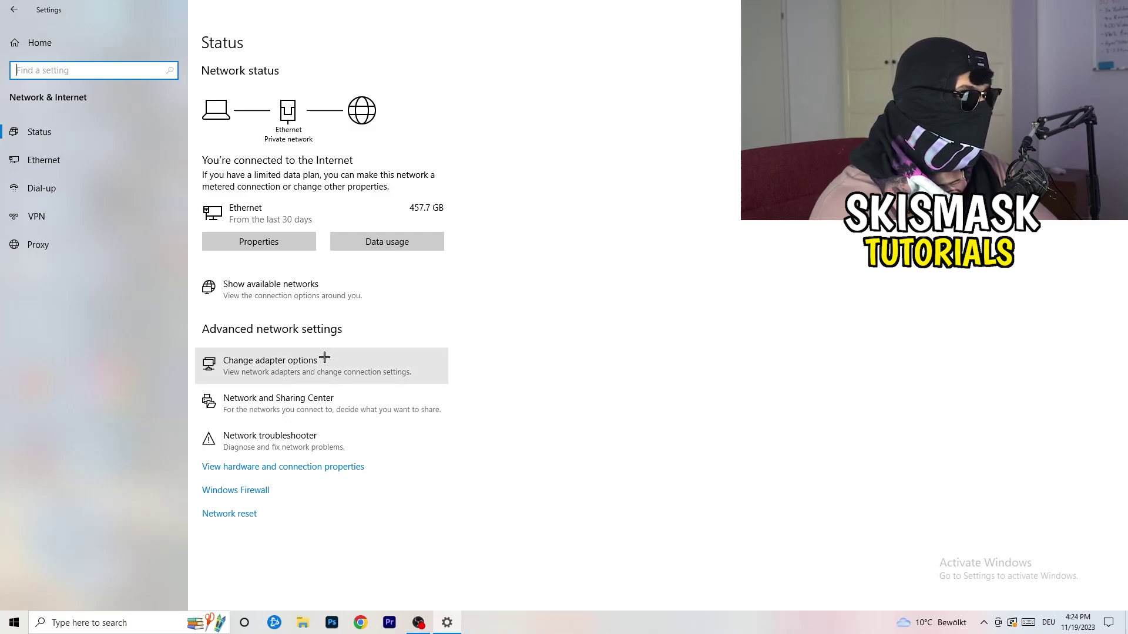
Start the network troubleshooter for all network adapters and close it while it is detecting problems.
click(293, 448)
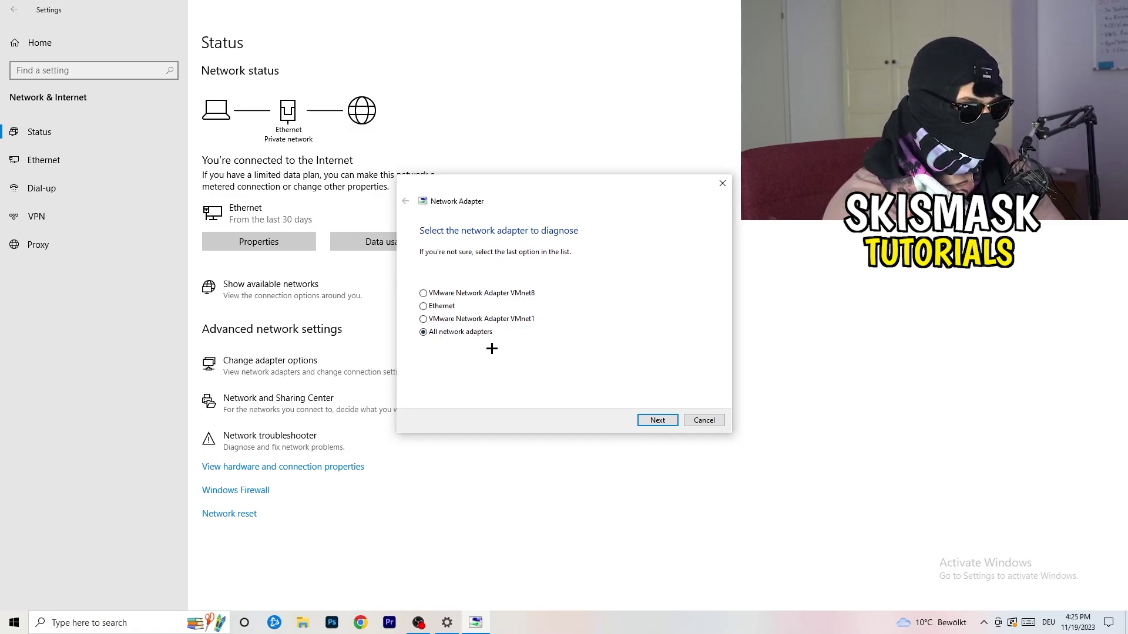
click(655, 421)
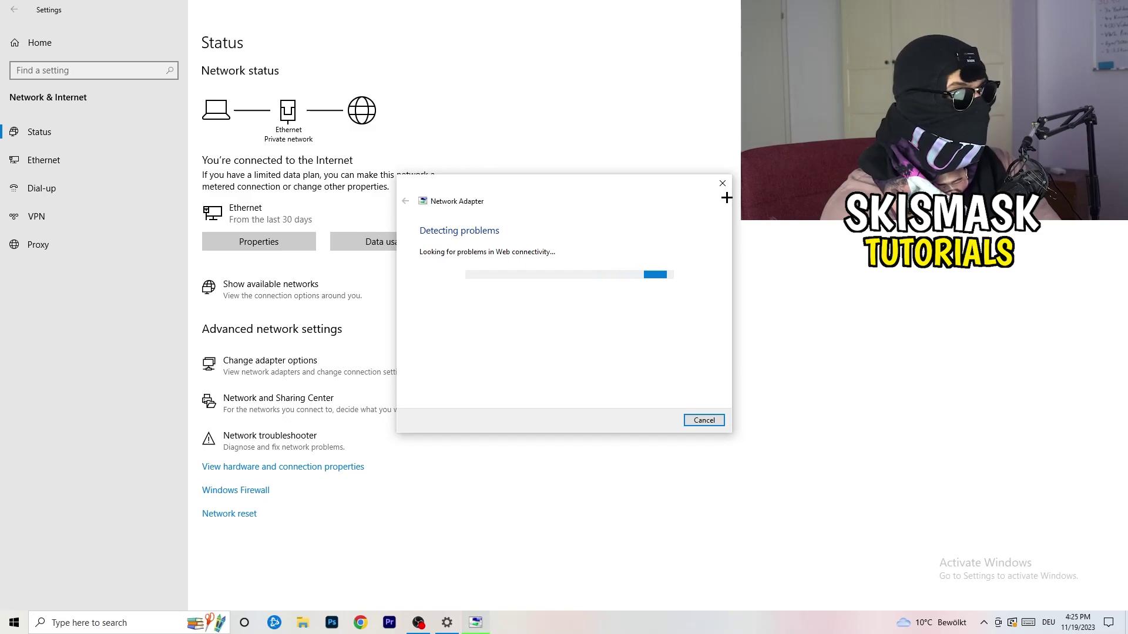
click(722, 184)
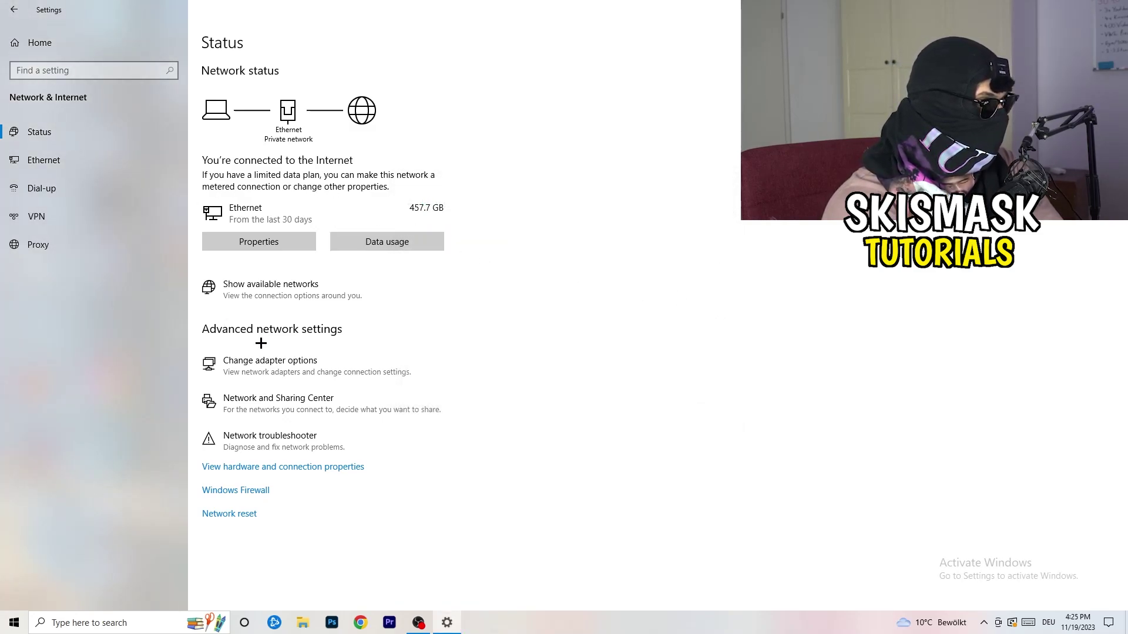
Restart the Ethernet adapter in the adapter options by disabling and re-enabling it, and close the Network Connections window.
click(293, 372)
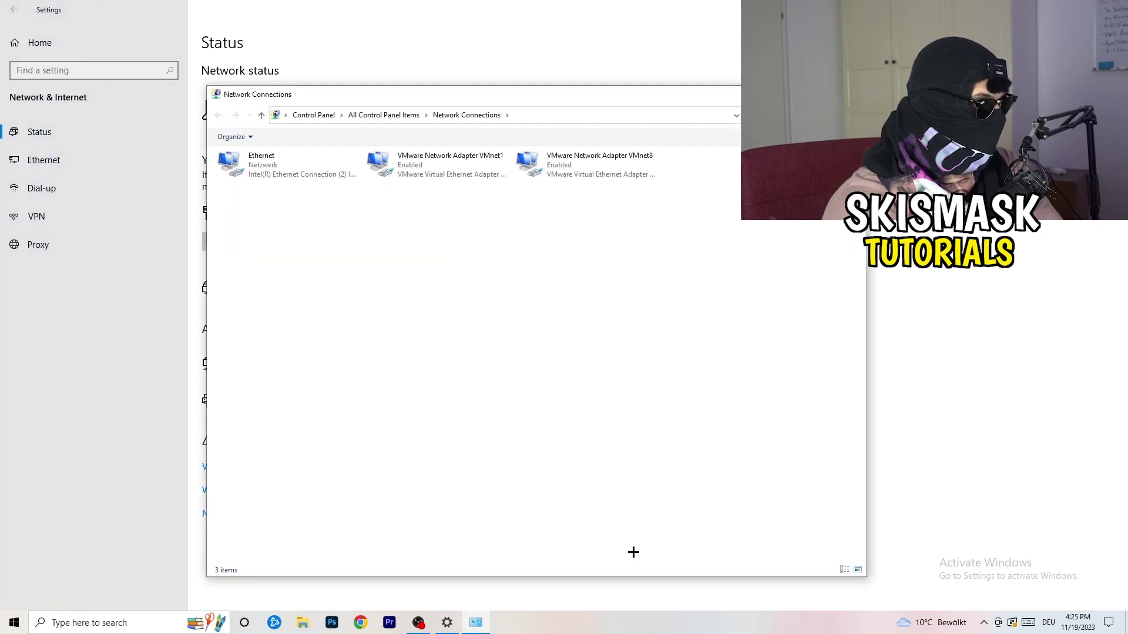
key(super+Up)
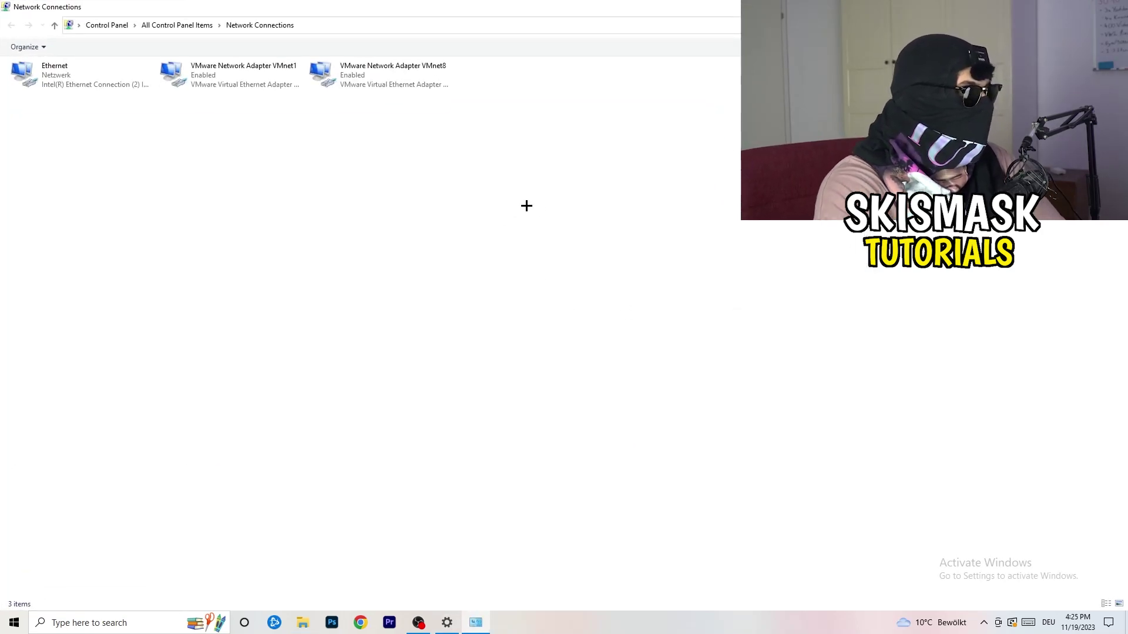
click(78, 73)
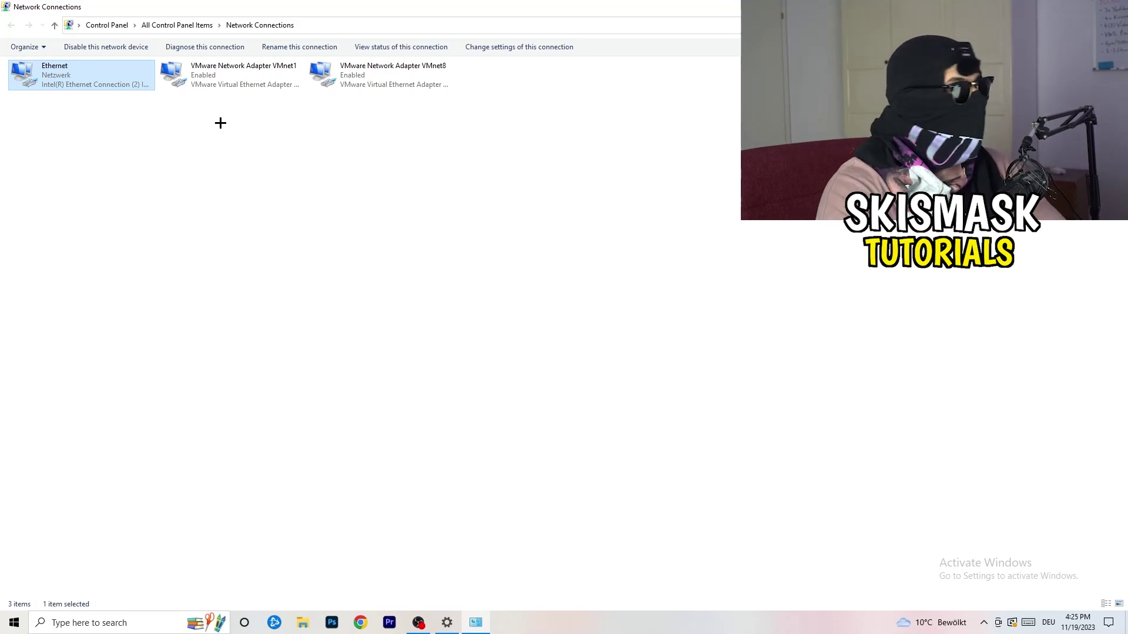
right_click(96, 71)
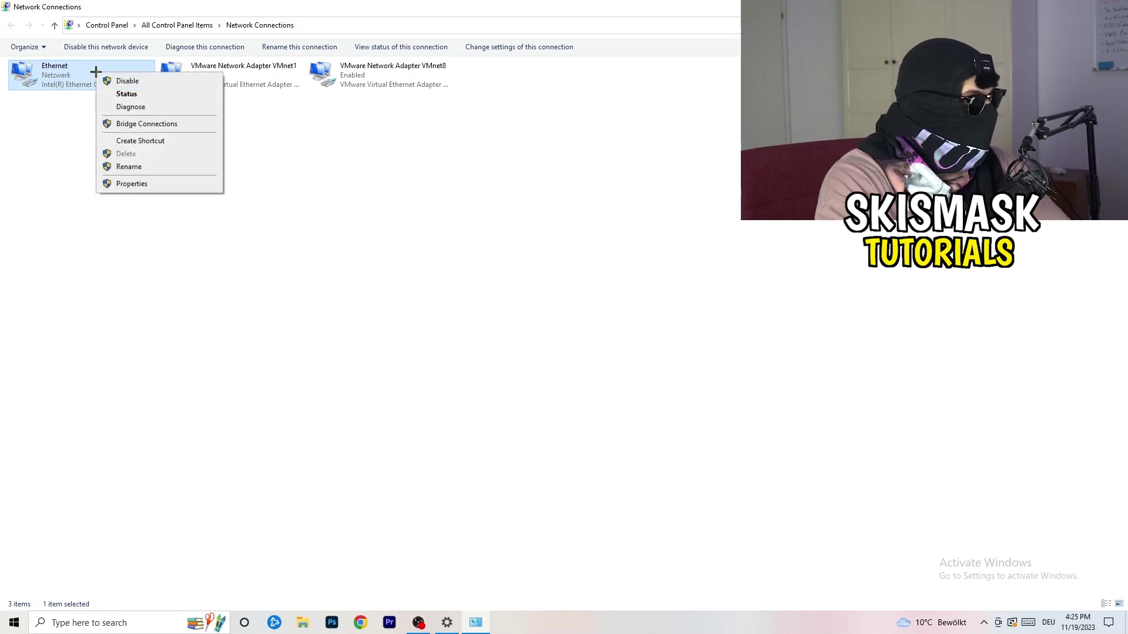
click(127, 81)
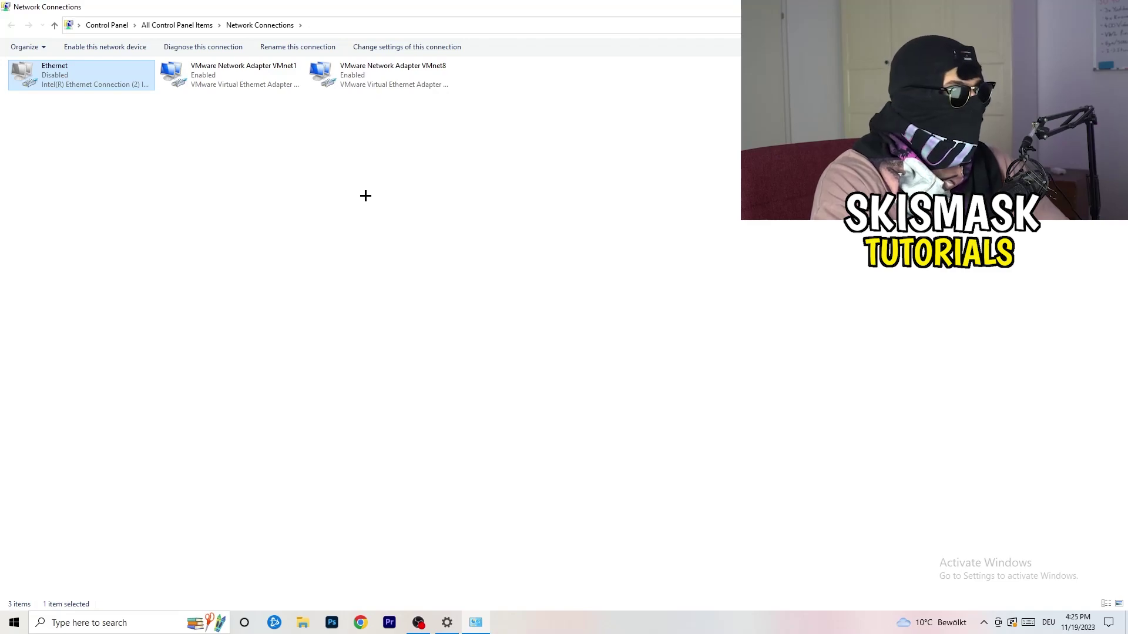
right_click(60, 85)
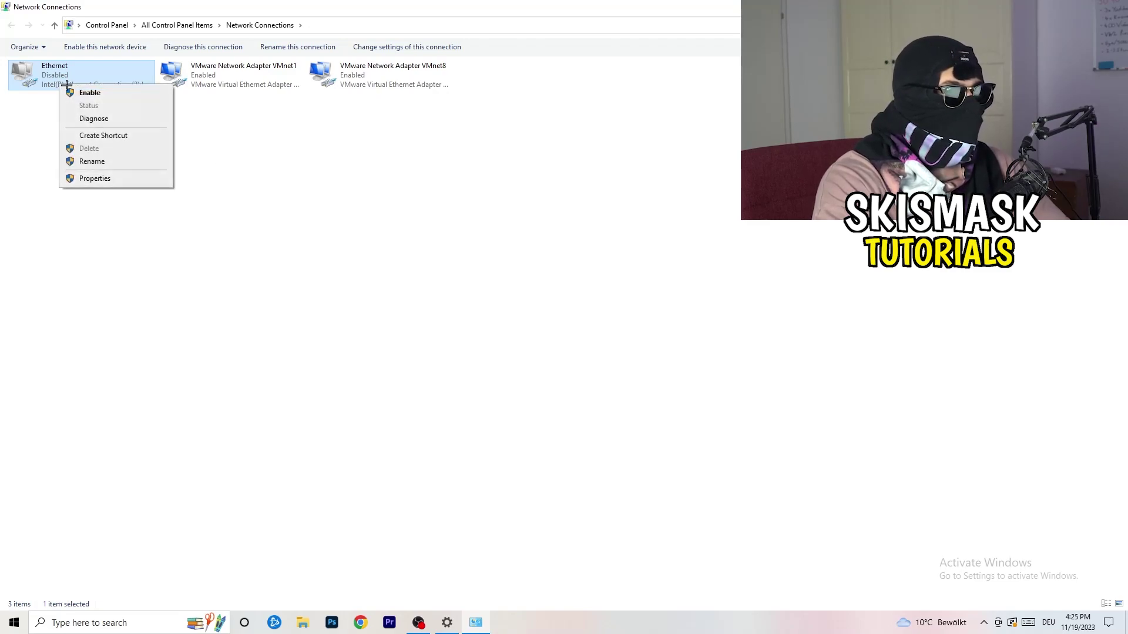
click(113, 94)
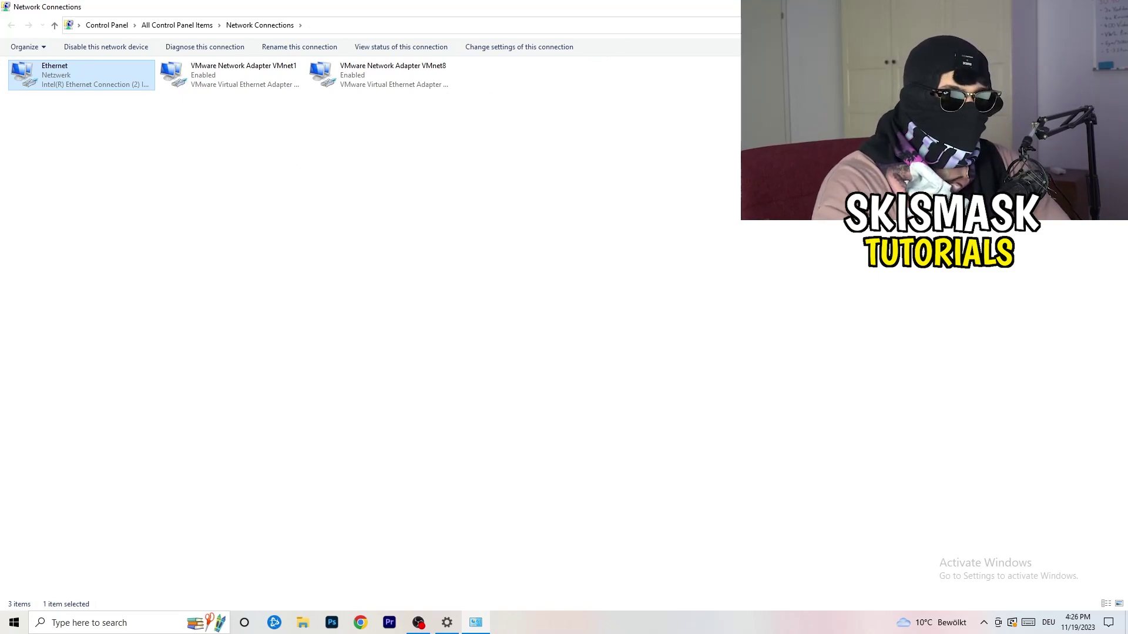
key(alt+F4)
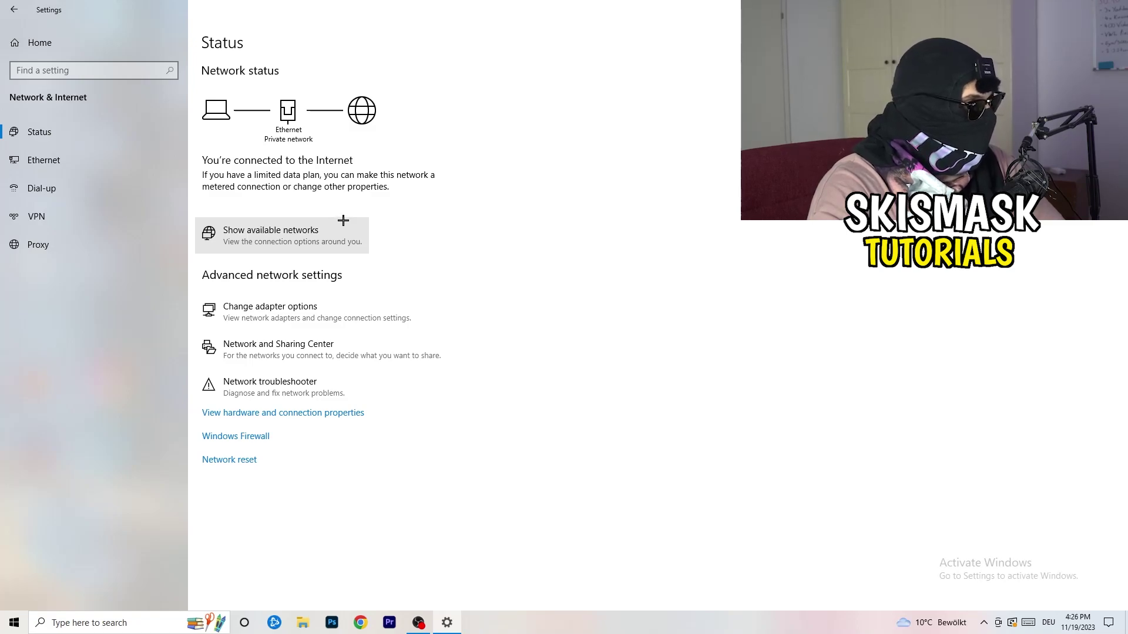
Open the TCP/IPv4 properties of the Ethernet connection from the Network and Sharing Center.
click(333, 354)
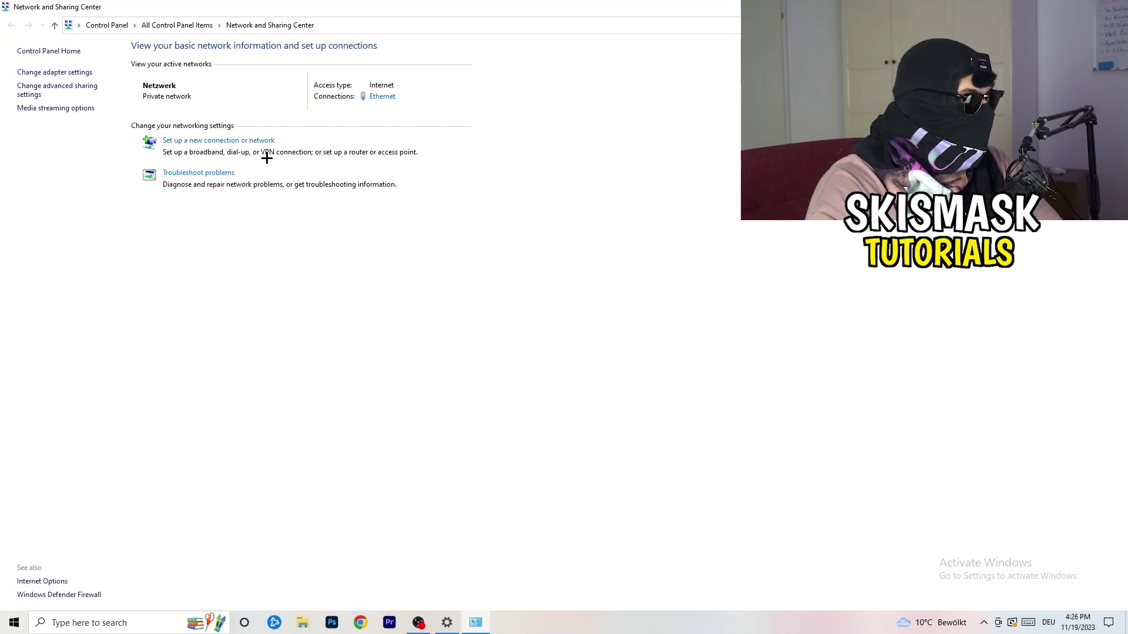
click(386, 97)
drag(560, 187, 287, 115)
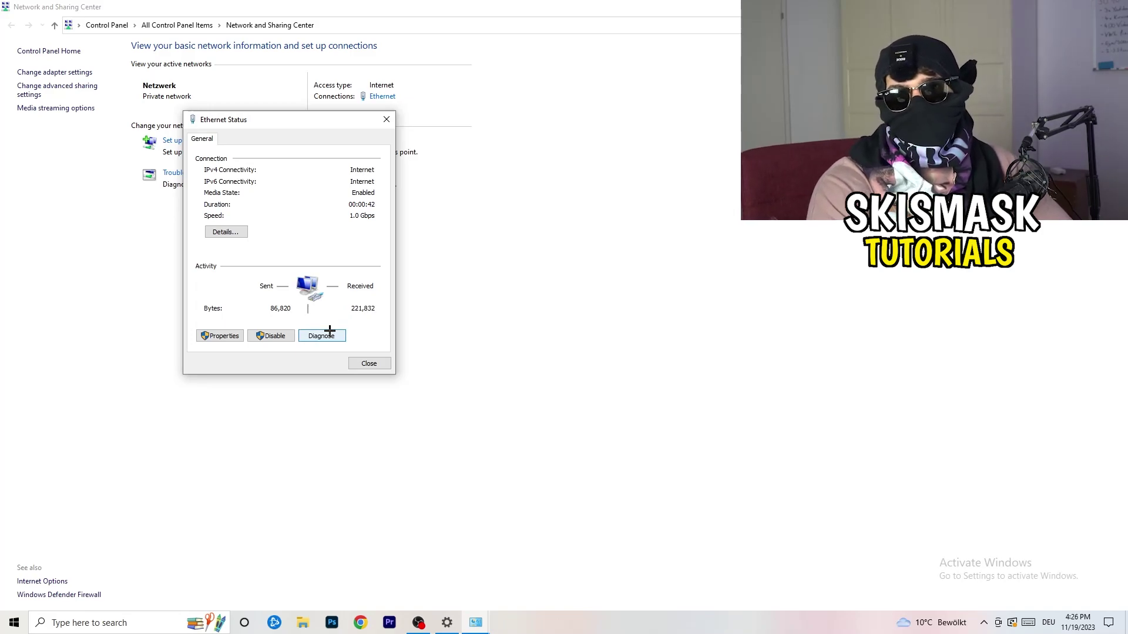
click(232, 334)
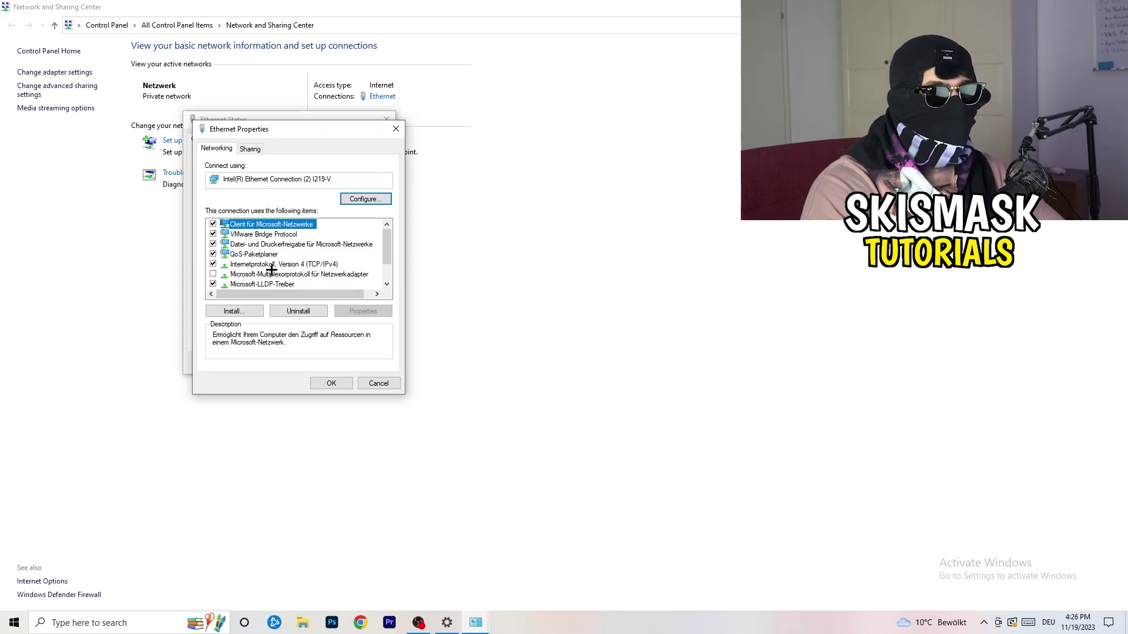
scroll(273, 260, down, 1)
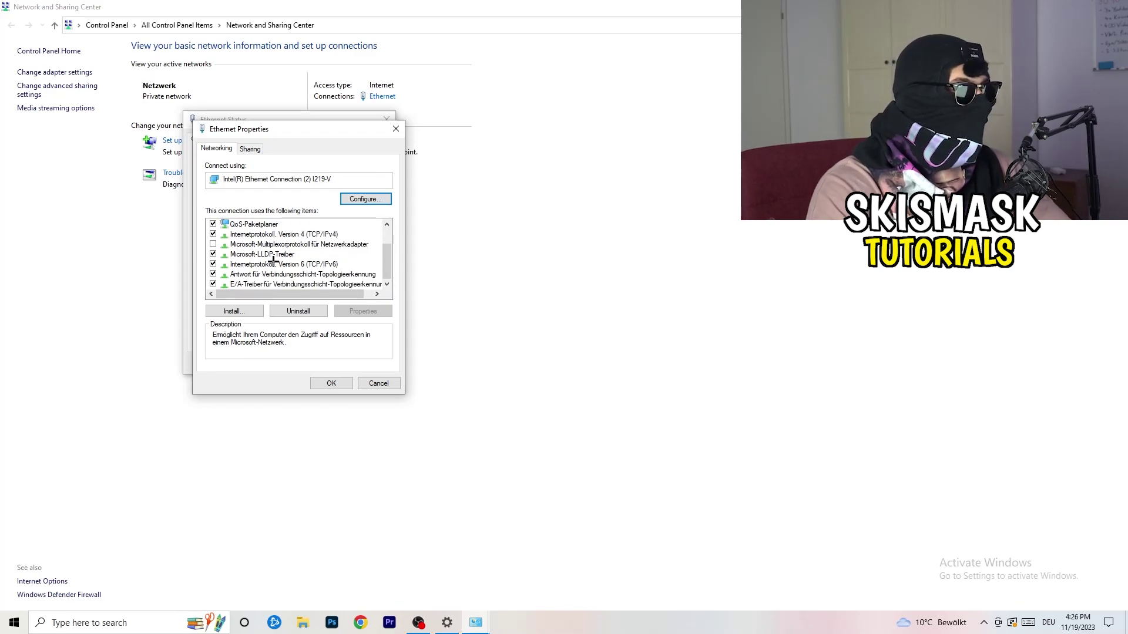
scroll(273, 260, up, 1)
scroll(276, 260, down, 1)
scroll(279, 259, up, 1)
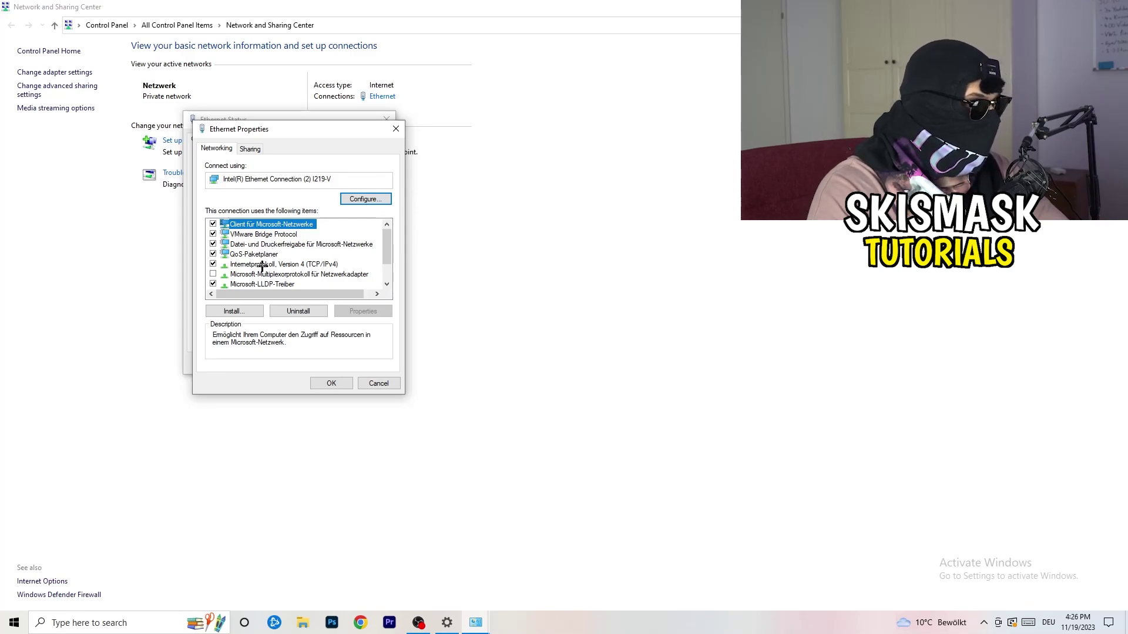
double_click(262, 265)
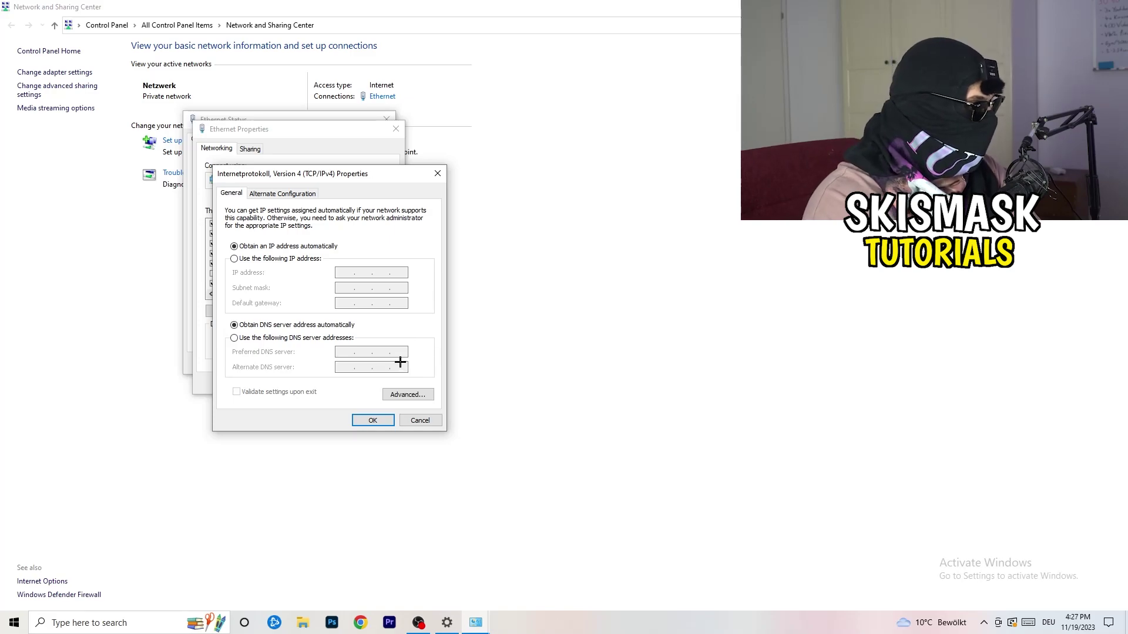
Try switching the IPv4 settings to a manually specified IP address and DNS servers, and close the Ethernet dialogs without saving.
click(235, 259)
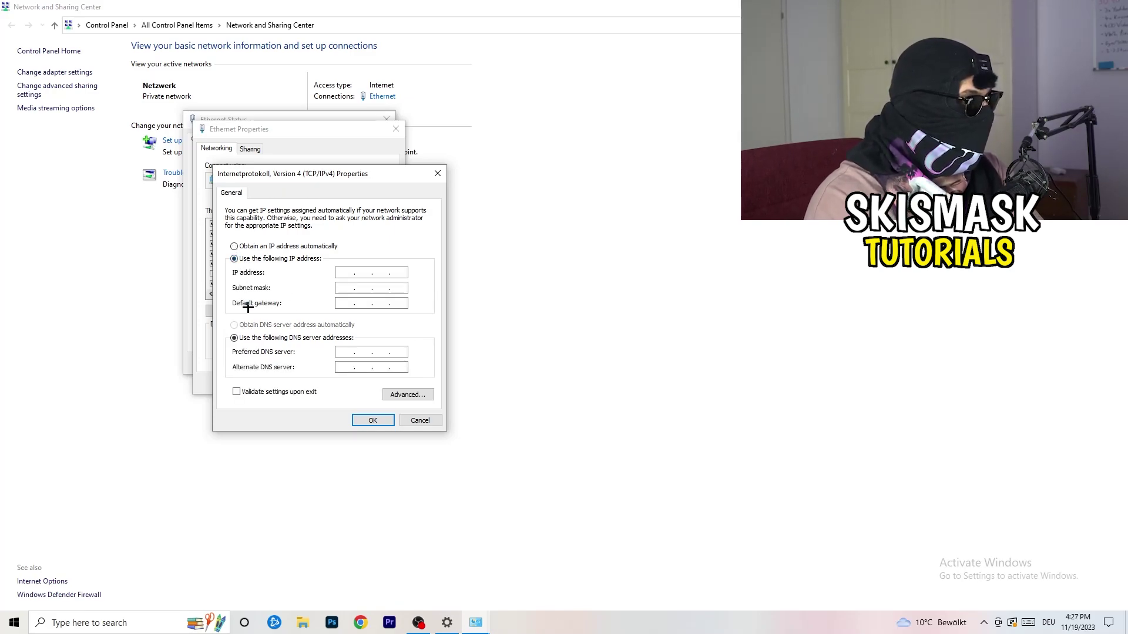
click(345, 271)
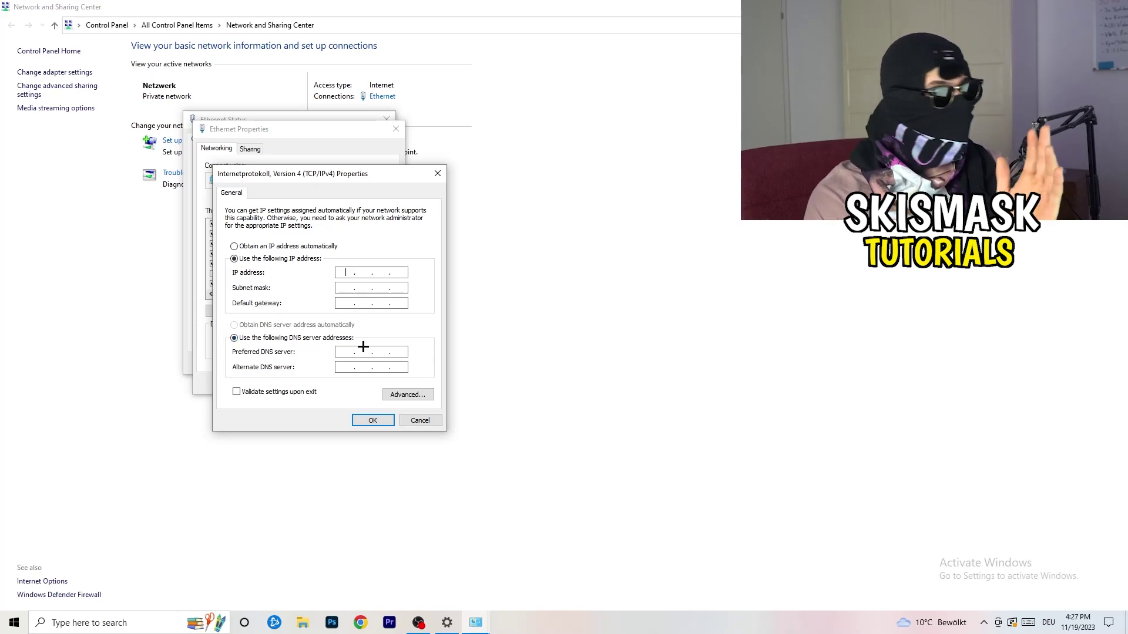
click(438, 173)
click(396, 128)
click(385, 117)
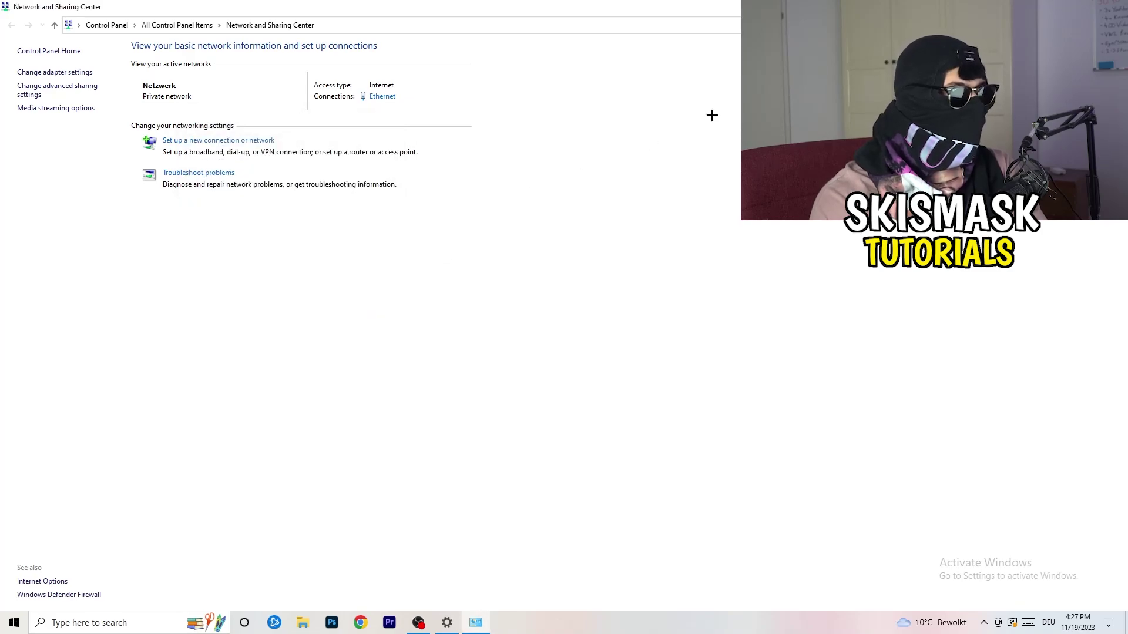
Close the Network and Sharing Center, show the available networks from the network status settings, and close the Settings window.
key(alt+F4)
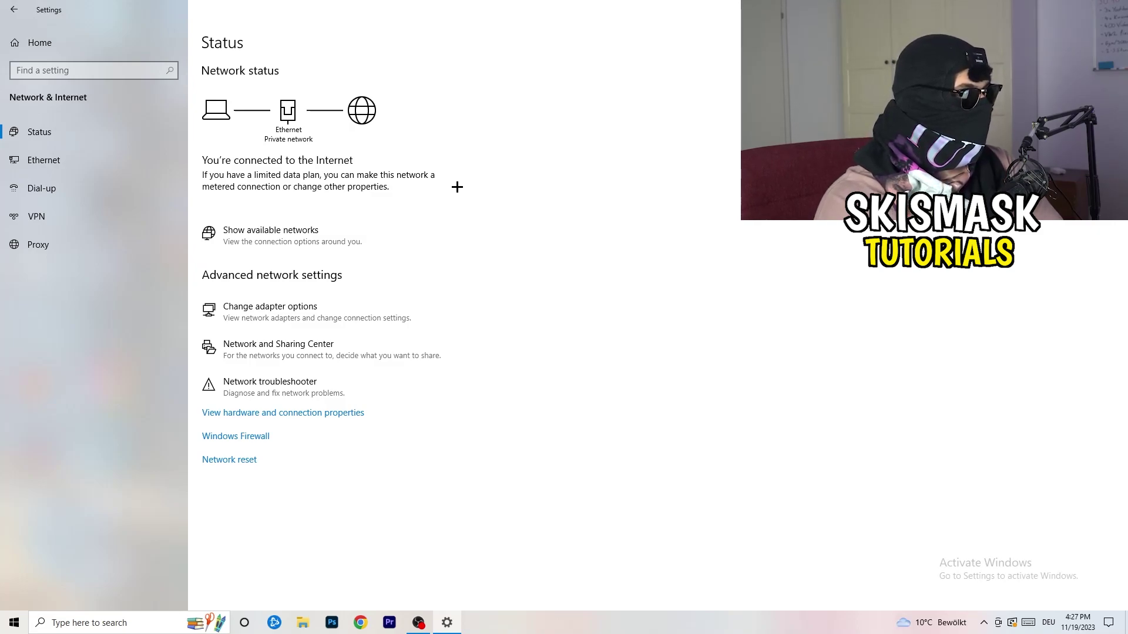
click(297, 229)
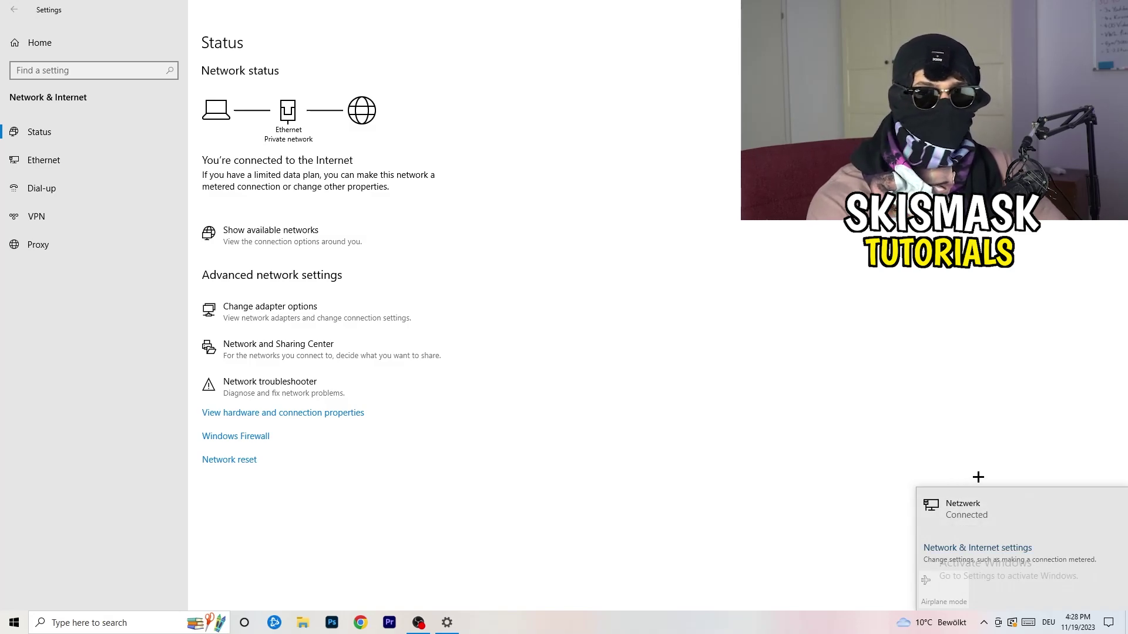
click(966, 546)
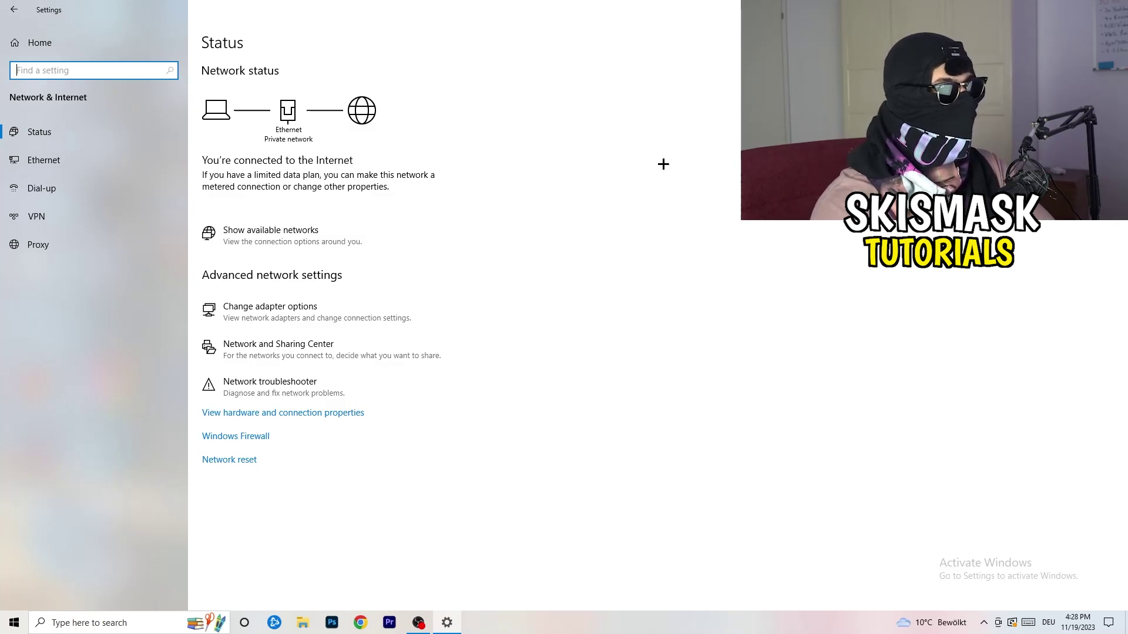
key(alt+F4)
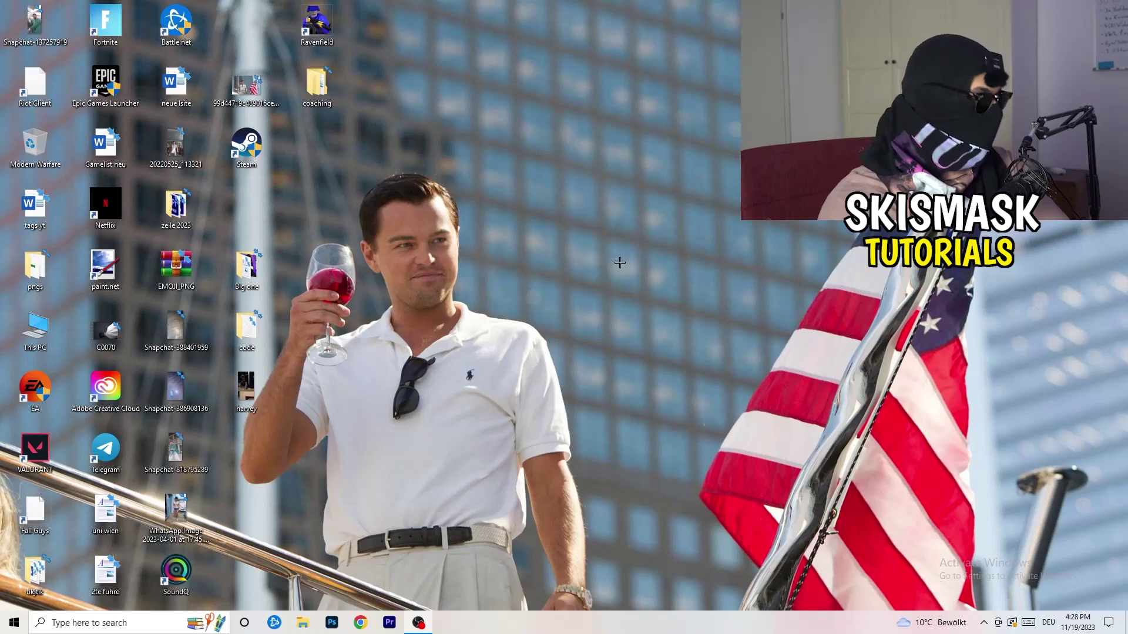
Check the Windows Update status in the Update & Security settings and close the Settings window.
click(14, 623)
click(14, 575)
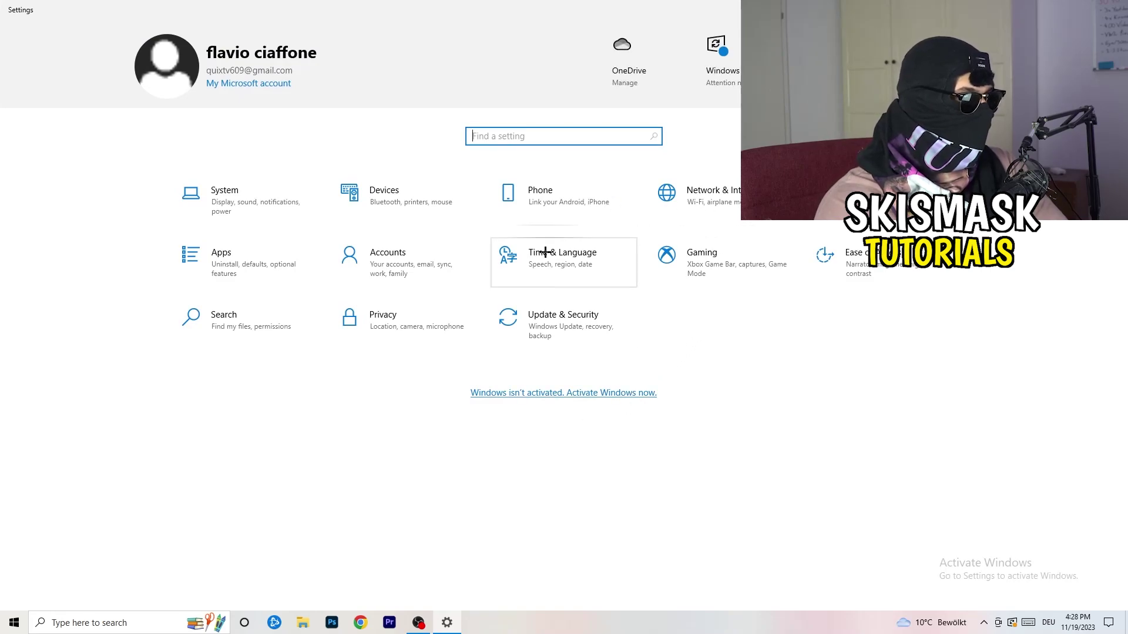
click(546, 329)
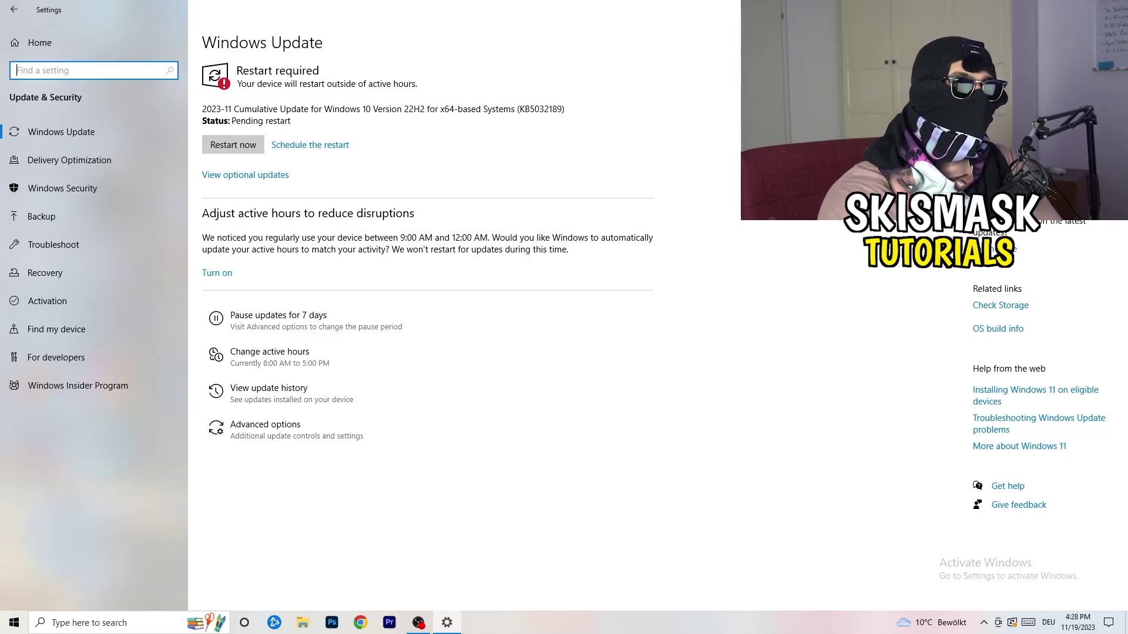
key(alt+F4)
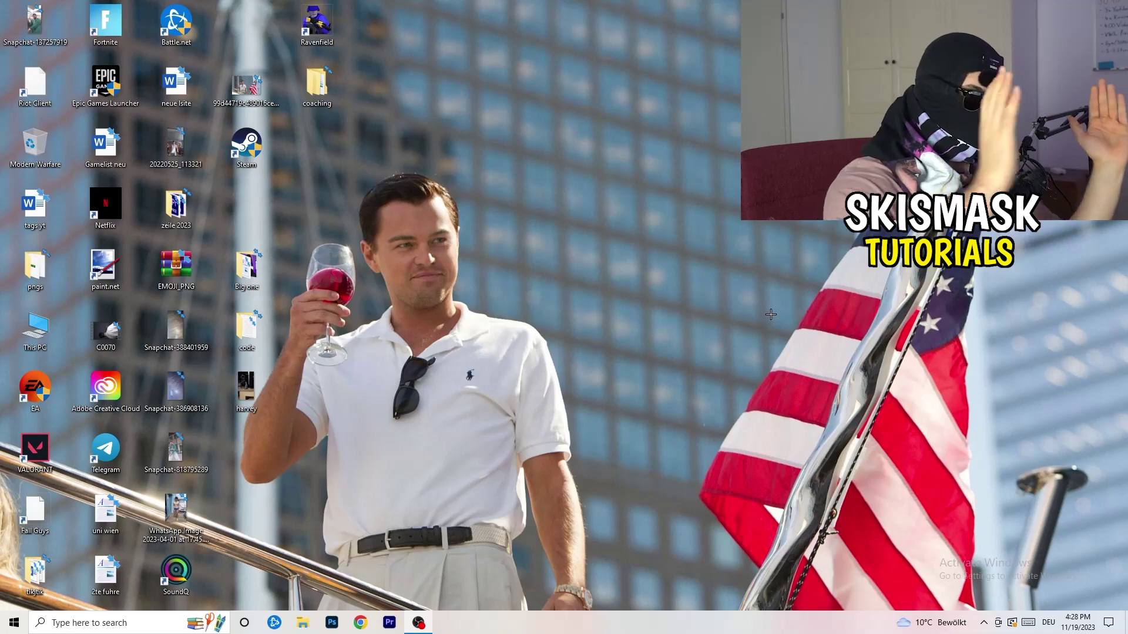